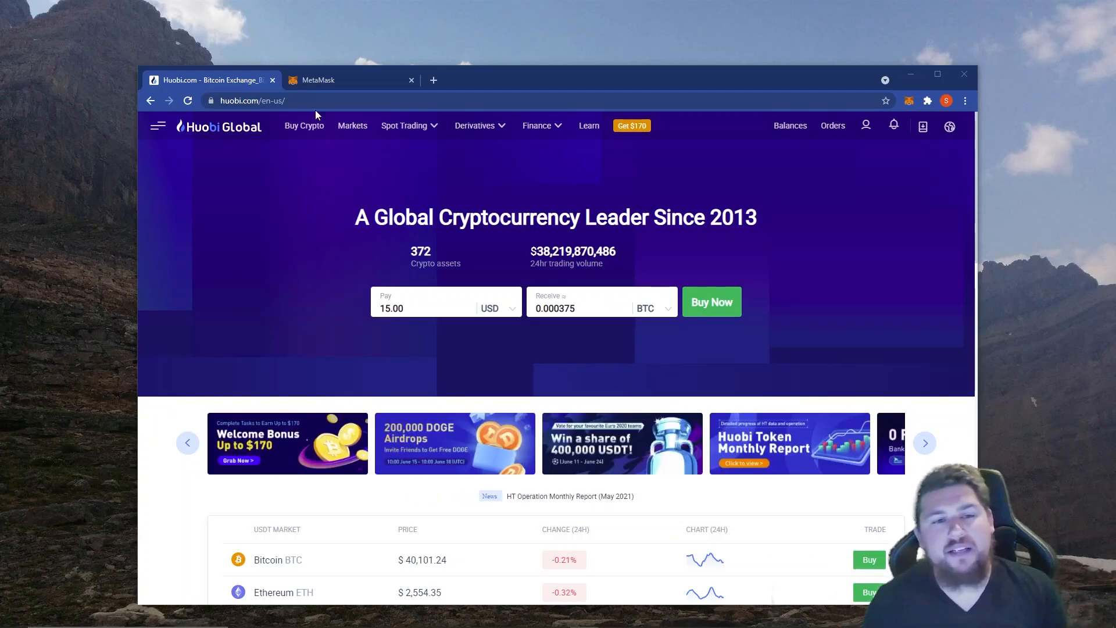
Review the HECO Chain network settings in MetaMask, including its RPC URL, chain ID, currency symbol and block explorer URL.
left_click(340, 79)
scroll(556, 327, "up", 1)
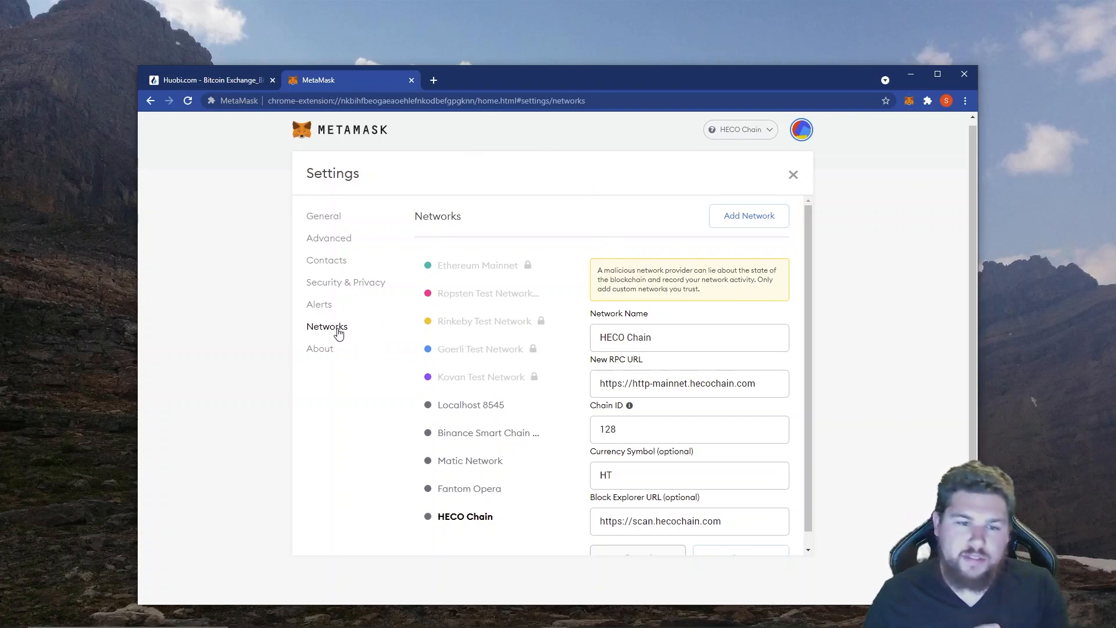
scroll(516, 291, "down", 1)
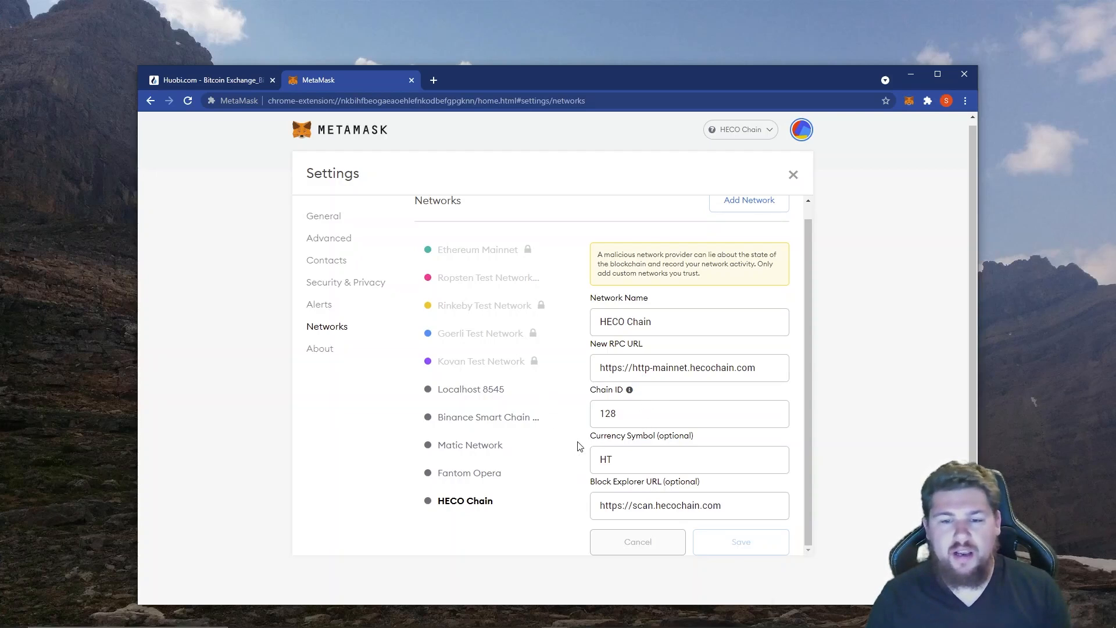
Return to Huobi and open the exchange account balances used for deposits and withdrawals.
left_click(215, 80)
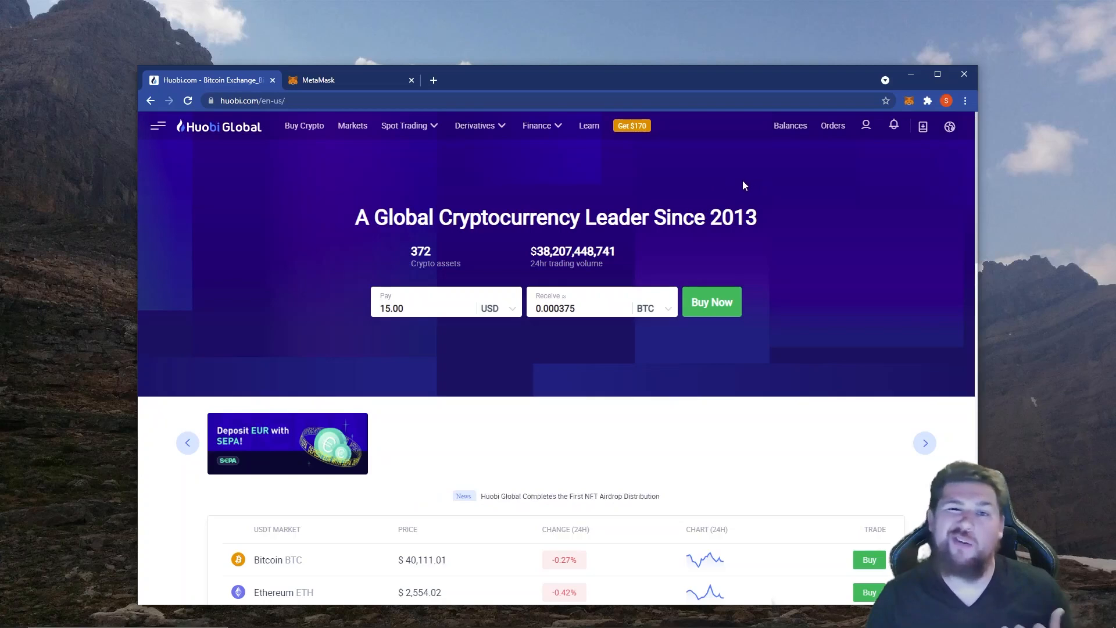
mouse_move(790, 126)
left_click(793, 152)
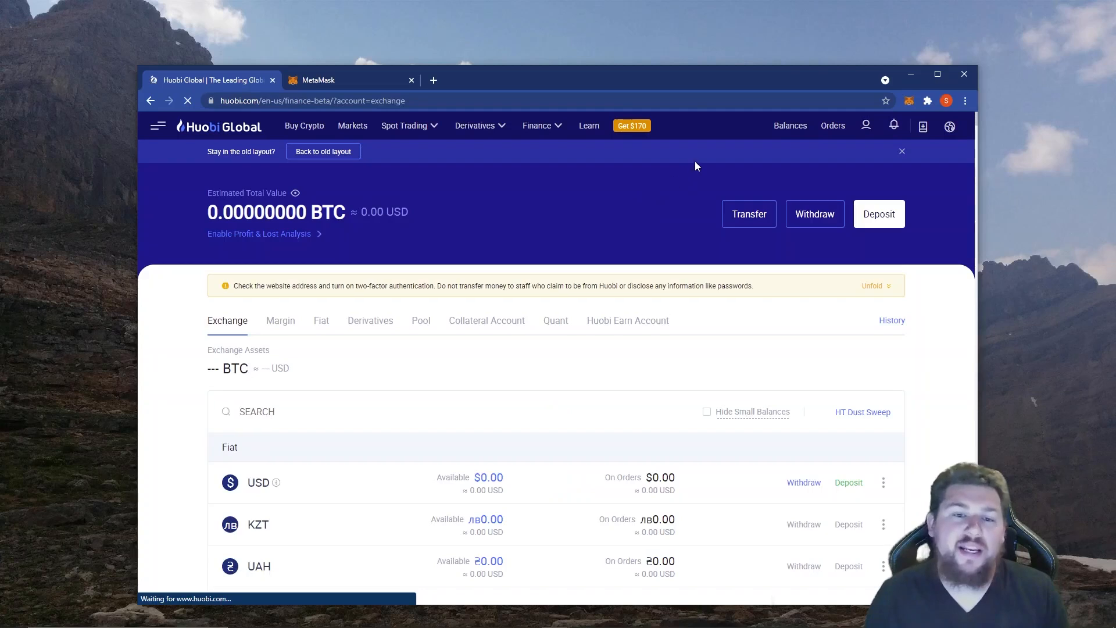
Find LTC among the exchange assets, open its deposit page and copy the deposit address for the LTC chain.
left_click(343, 408)
type("LTC")
scroll(367, 394, "down", 4)
left_click(850, 476)
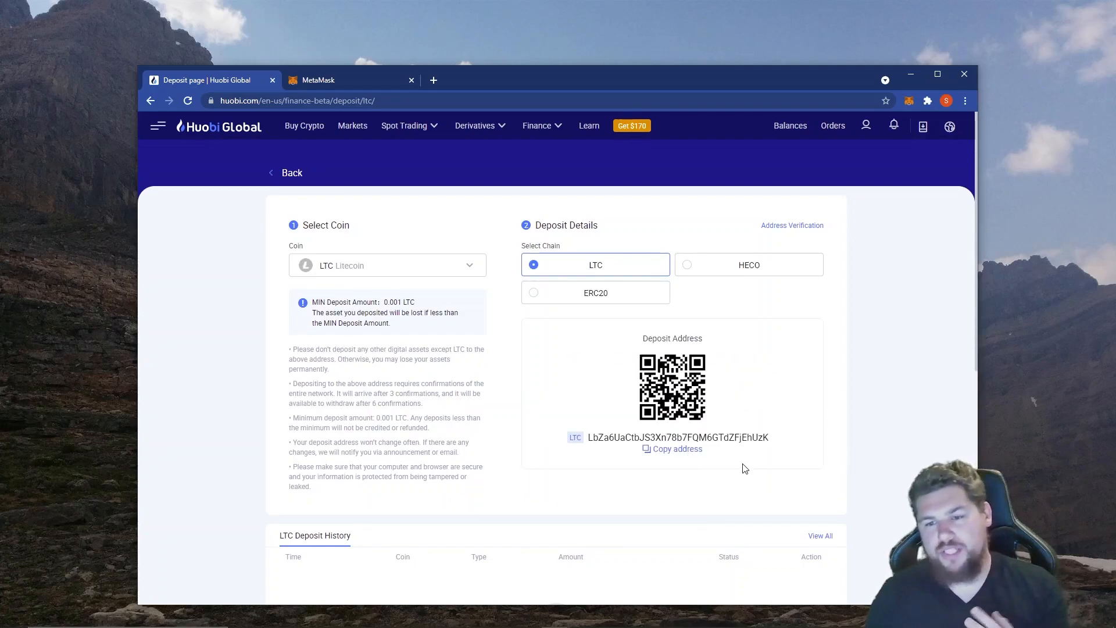
left_click(689, 451)
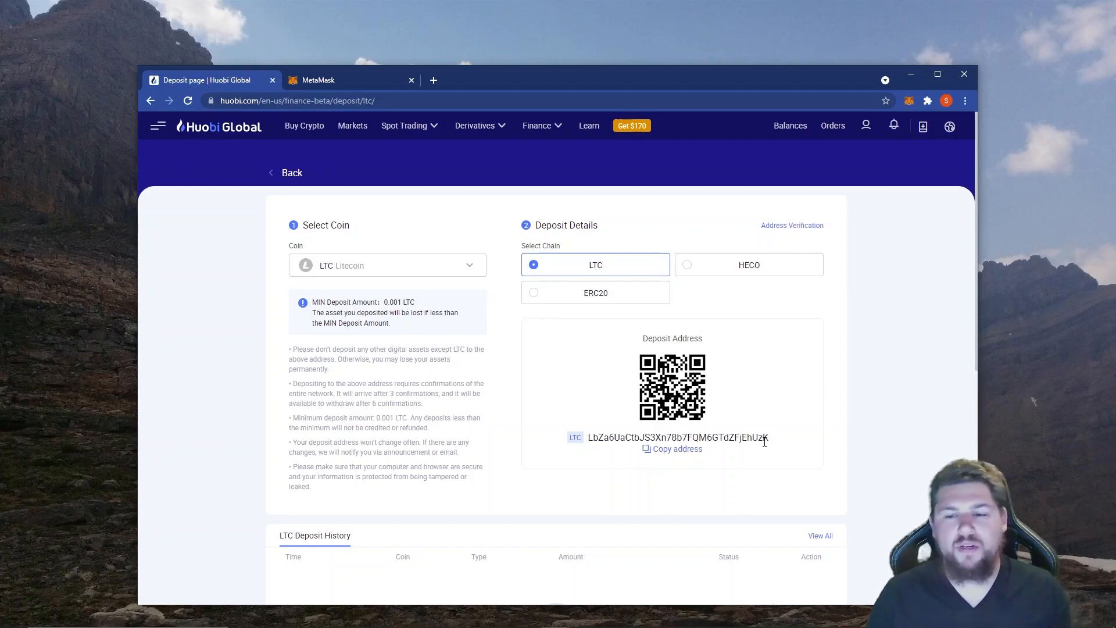
Switch to Binance and set up a withdrawal of 0.26604000 LTC to the copied deposit address over the LTC network.
key("alt+Tab")
key("alt+Tab")
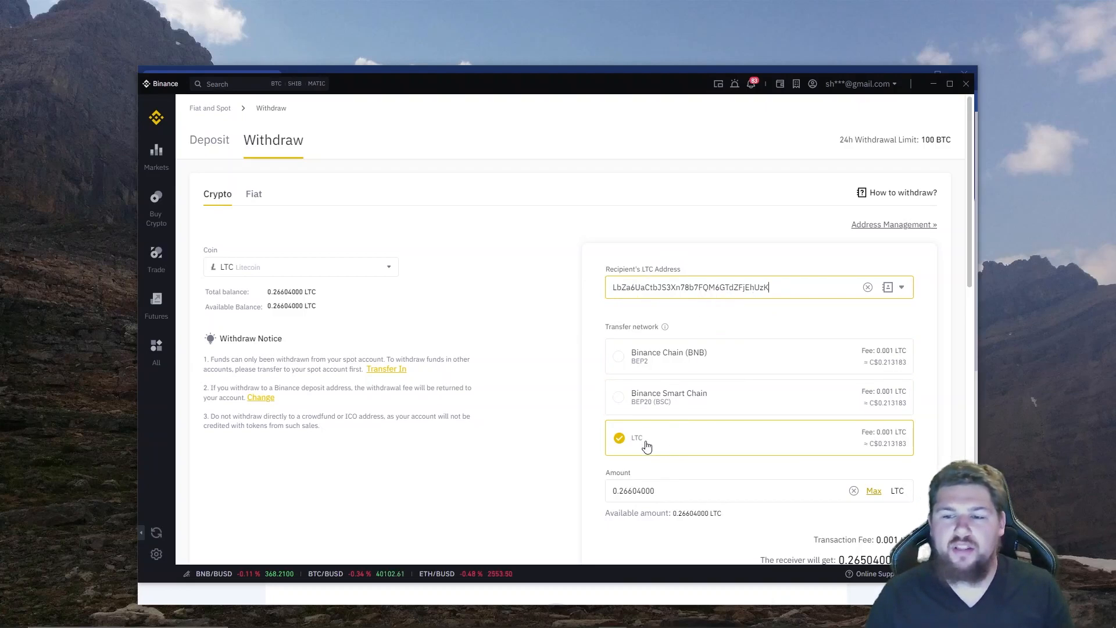
scroll(653, 442, "down", 2)
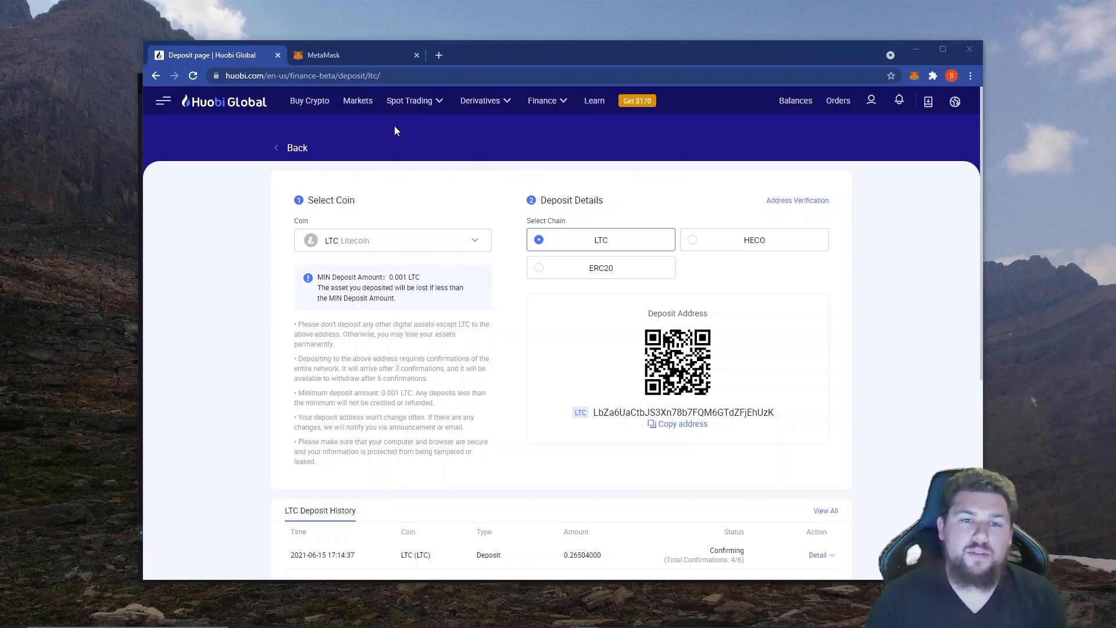
Open Huobi's spot exchange and select the LTC/HT trading pair from the HT markets.
mouse_move(410, 101)
left_click(420, 129)
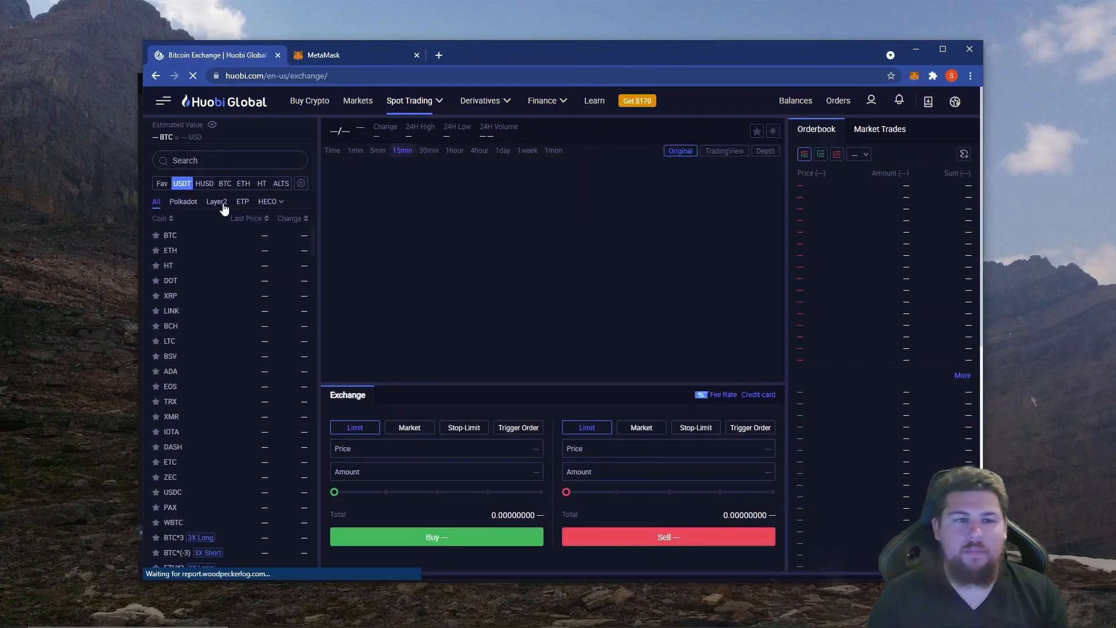
left_click(261, 185)
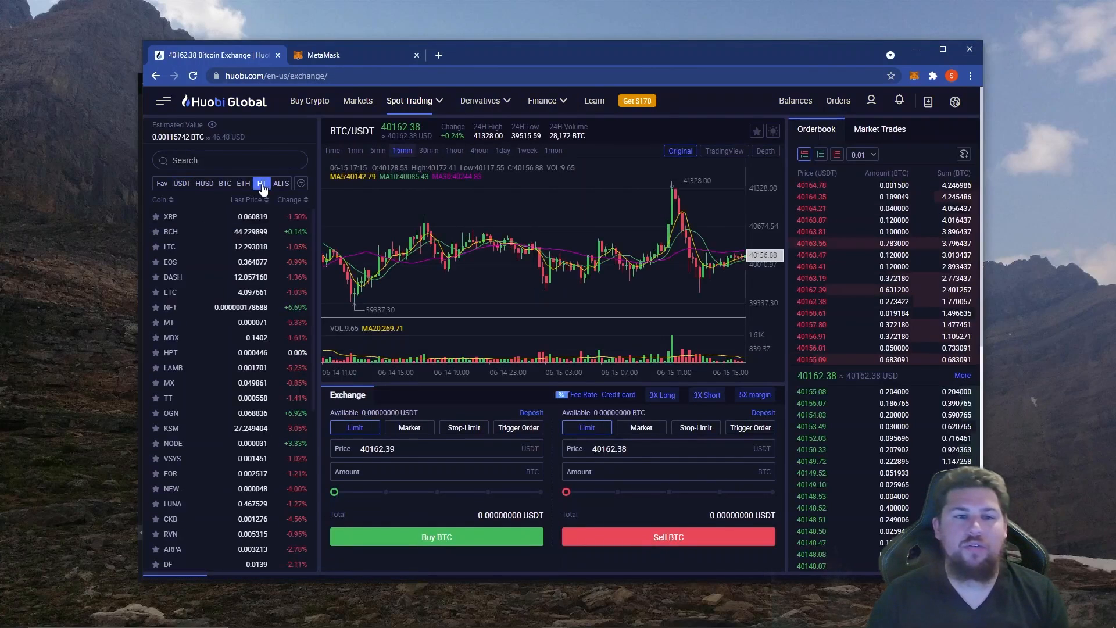
left_click(175, 256)
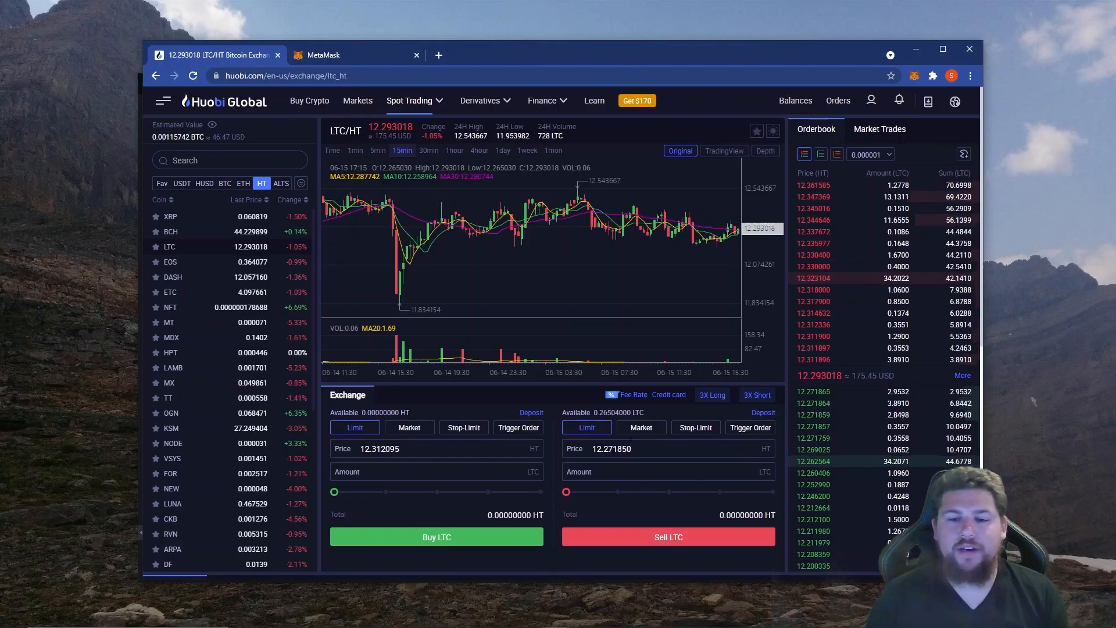
Sell 100% of the available LTC, 0.2650 LTC, for HT with a market order.
left_click(640, 429)
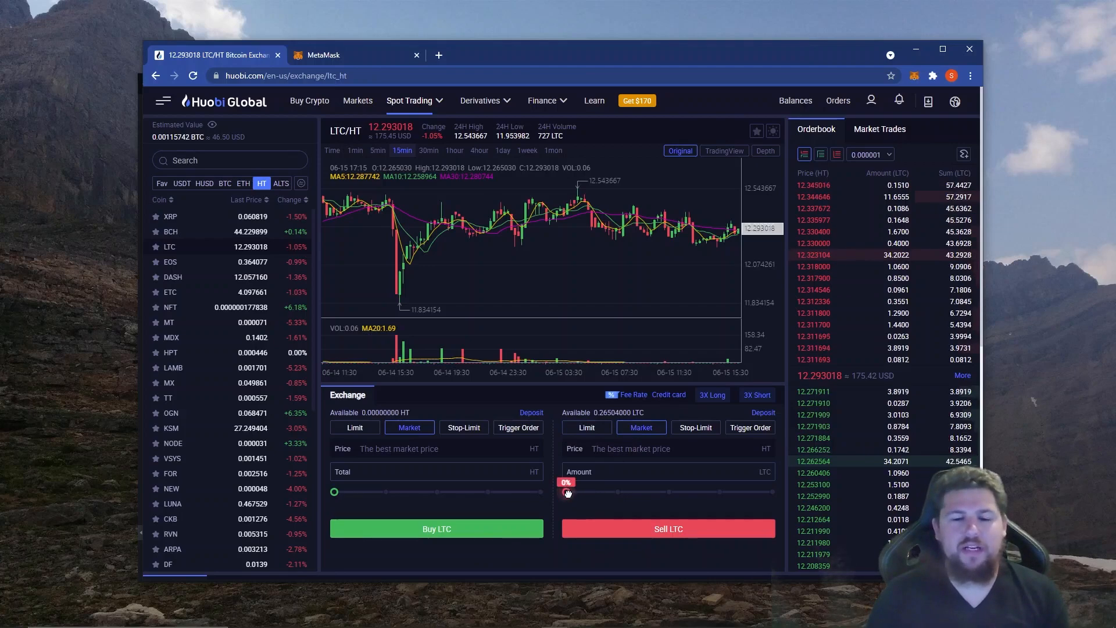
left_click_drag(566, 493, 583, 492)
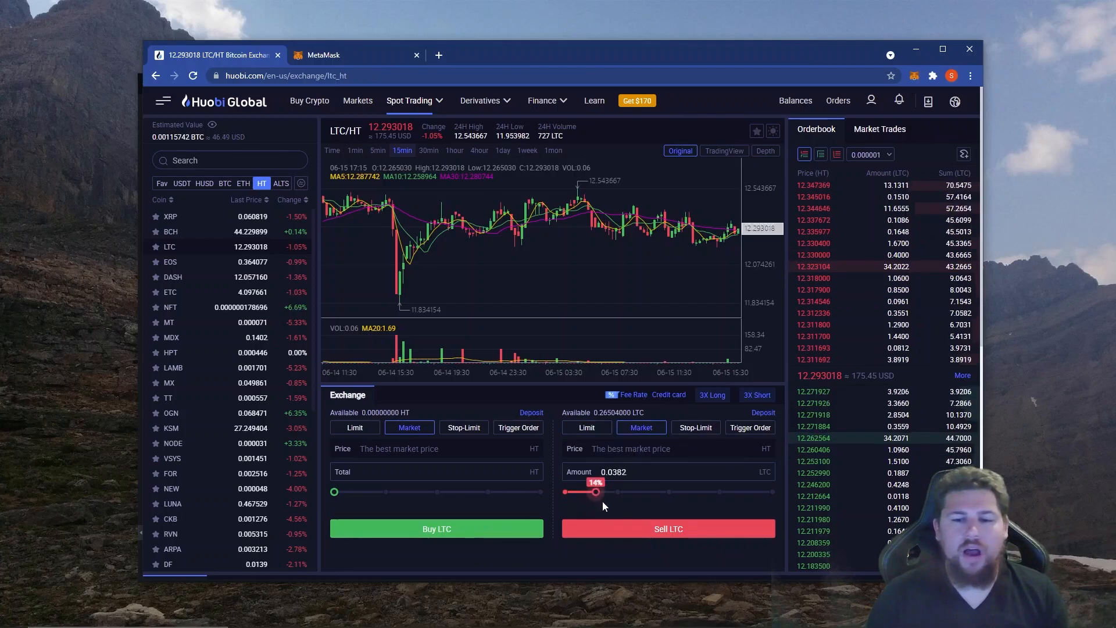
left_click_drag(723, 503, 765, 504)
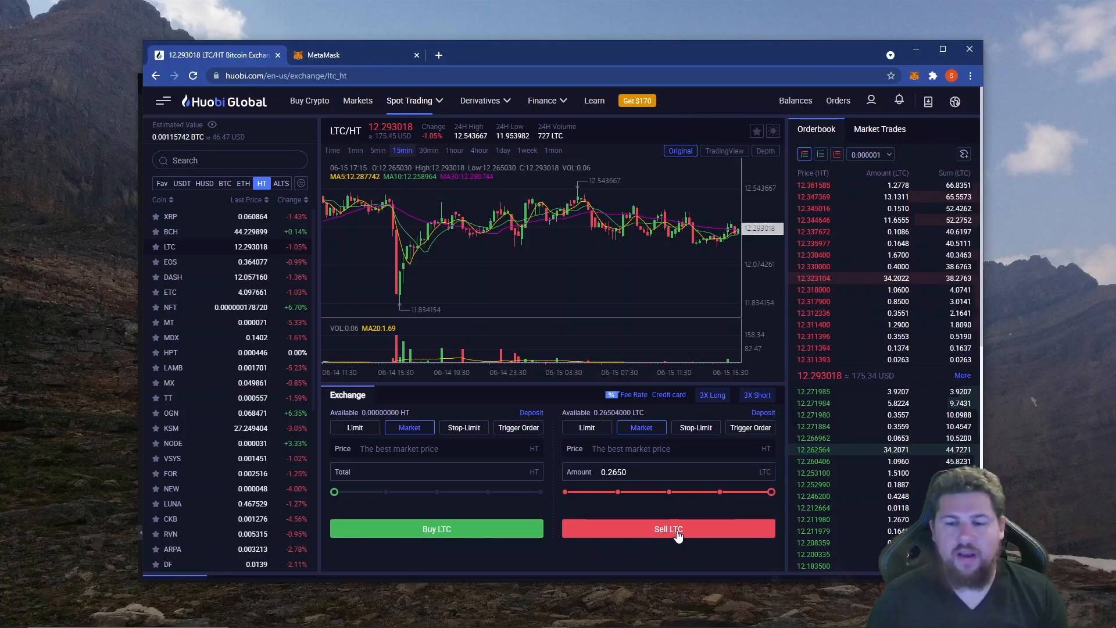
left_click(677, 533)
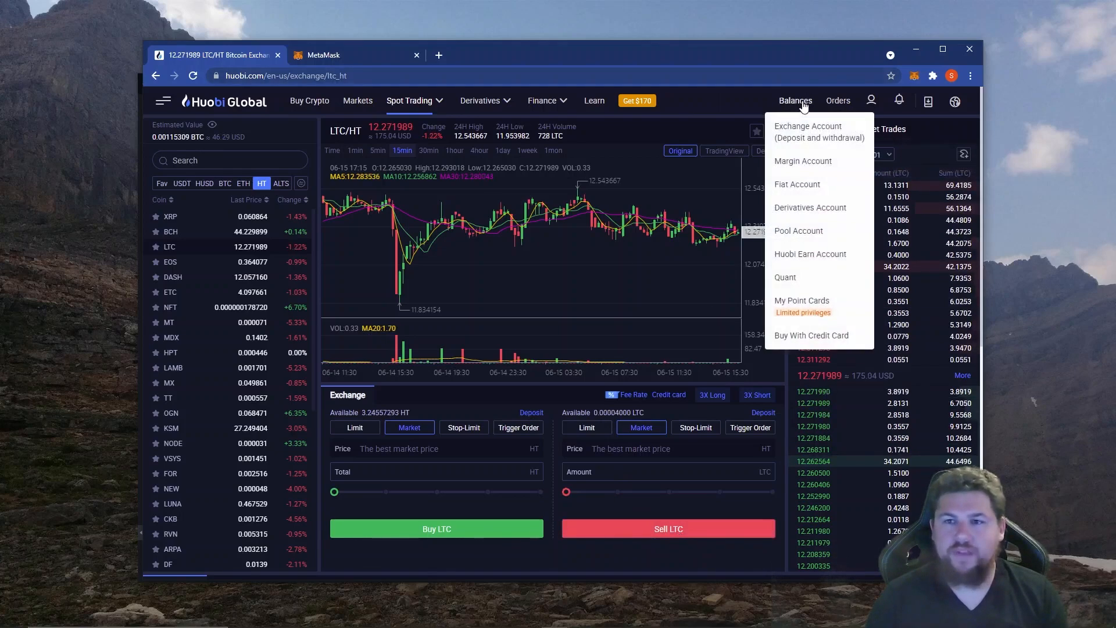
Open the exchange account balances and start a withdrawal of HT (Huobi Token).
left_click(799, 135)
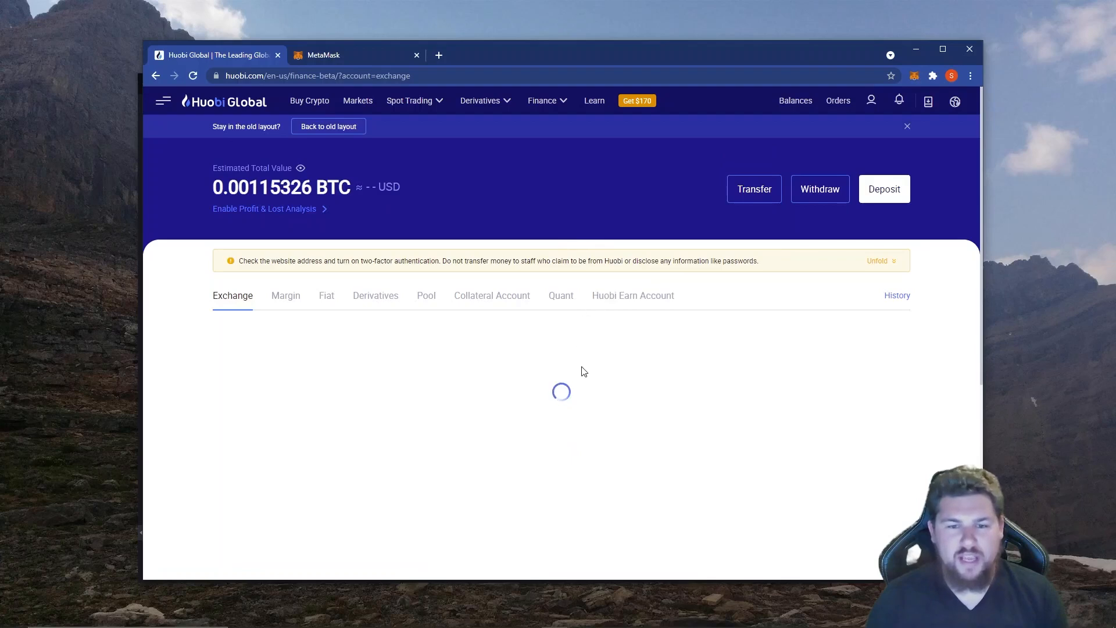
scroll(602, 304, "down", 4)
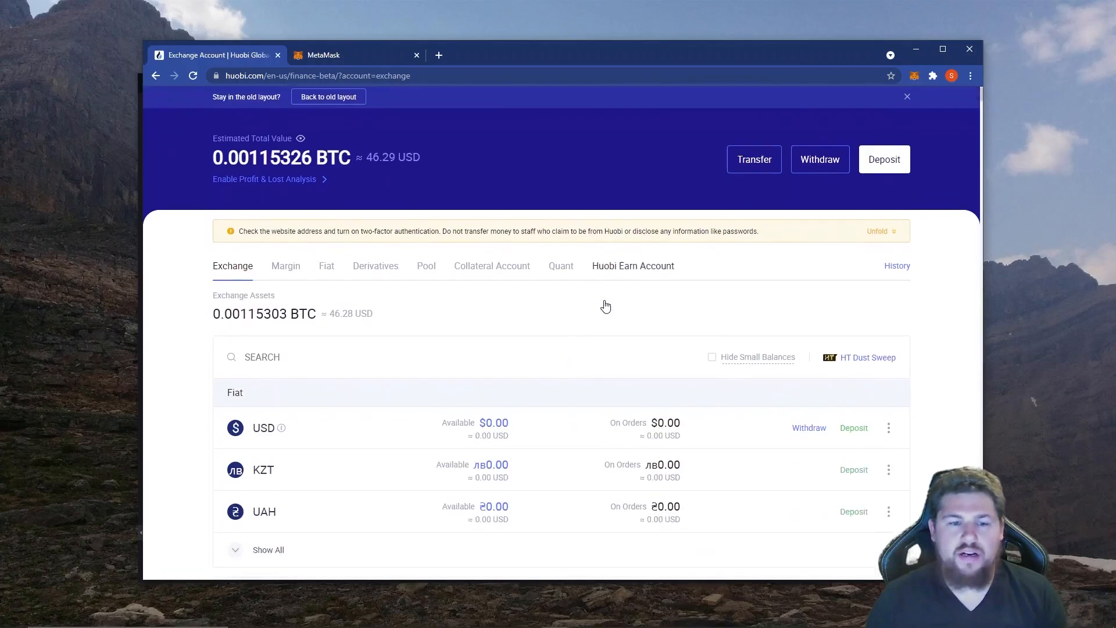
scroll(585, 254, "down", 4)
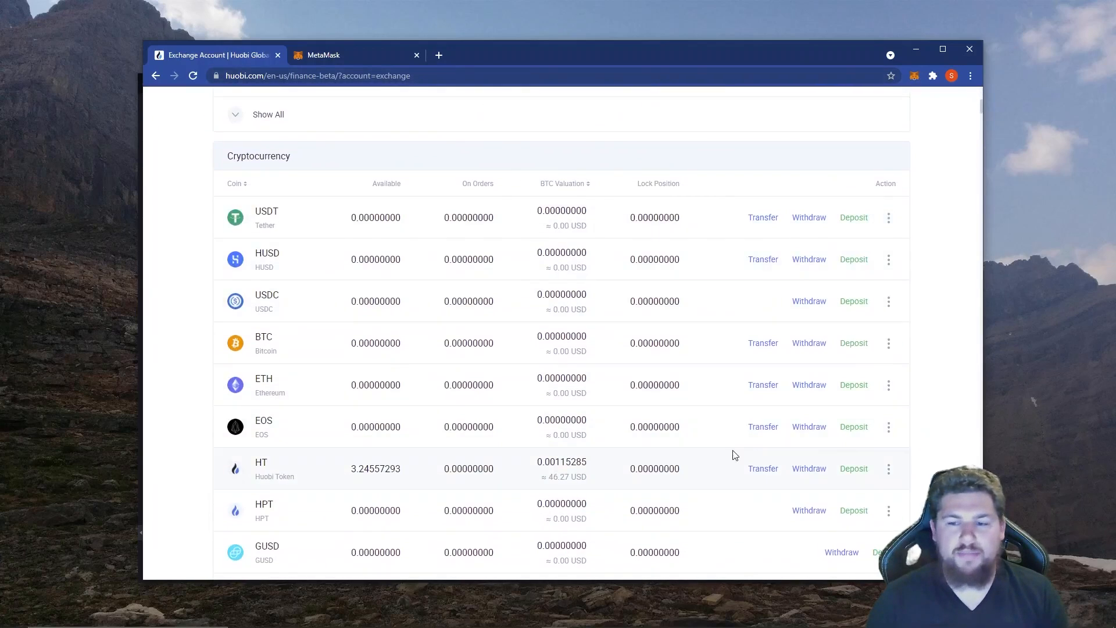
left_click(797, 473)
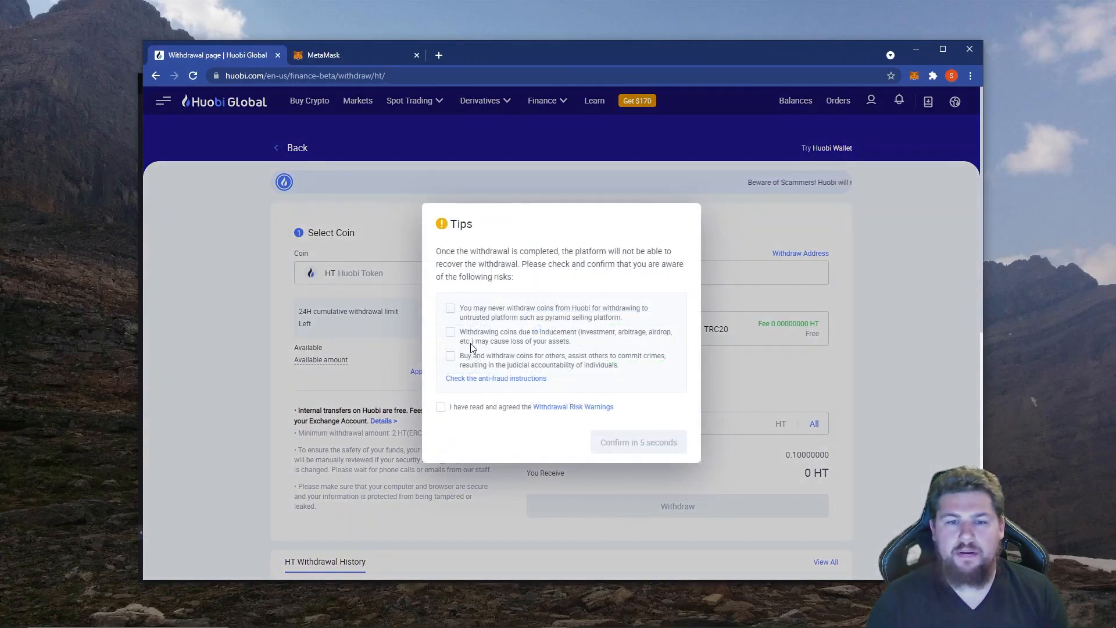
Acknowledge all three withdrawal risks, agree to the Withdrawal Risk Warnings and confirm the tips.
left_click(451, 309)
left_click(451, 333)
left_click(450, 356)
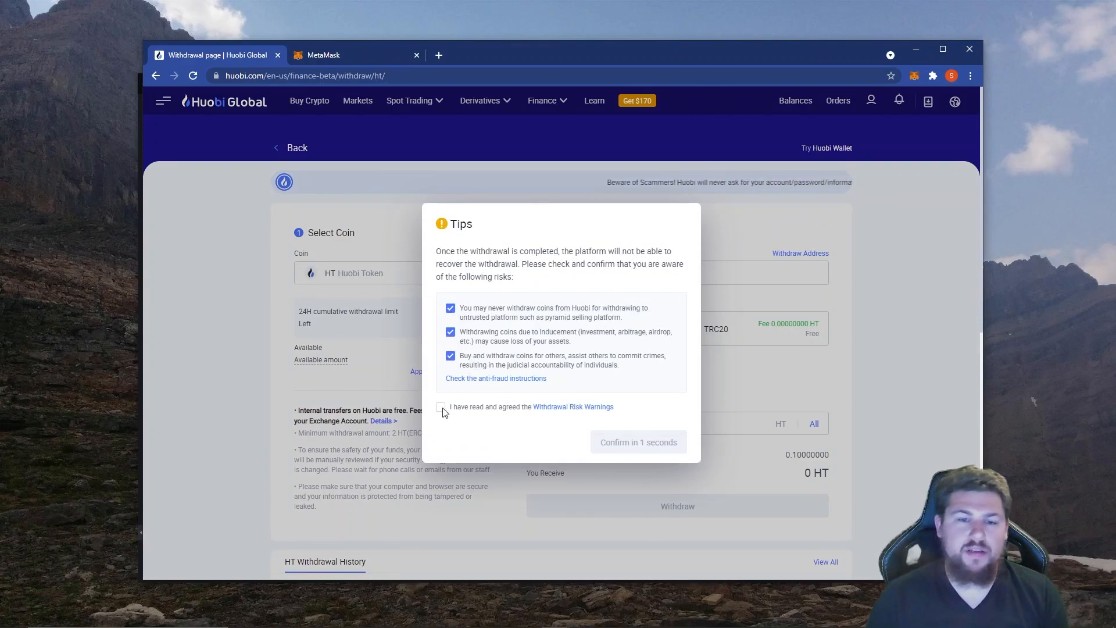
left_click(440, 408)
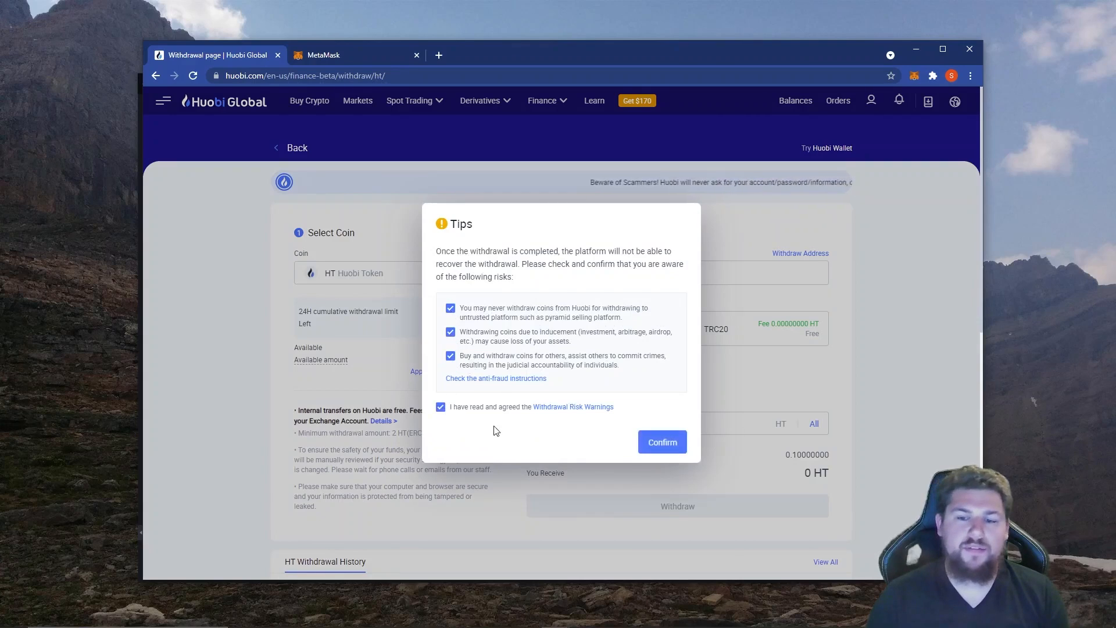
left_click(665, 443)
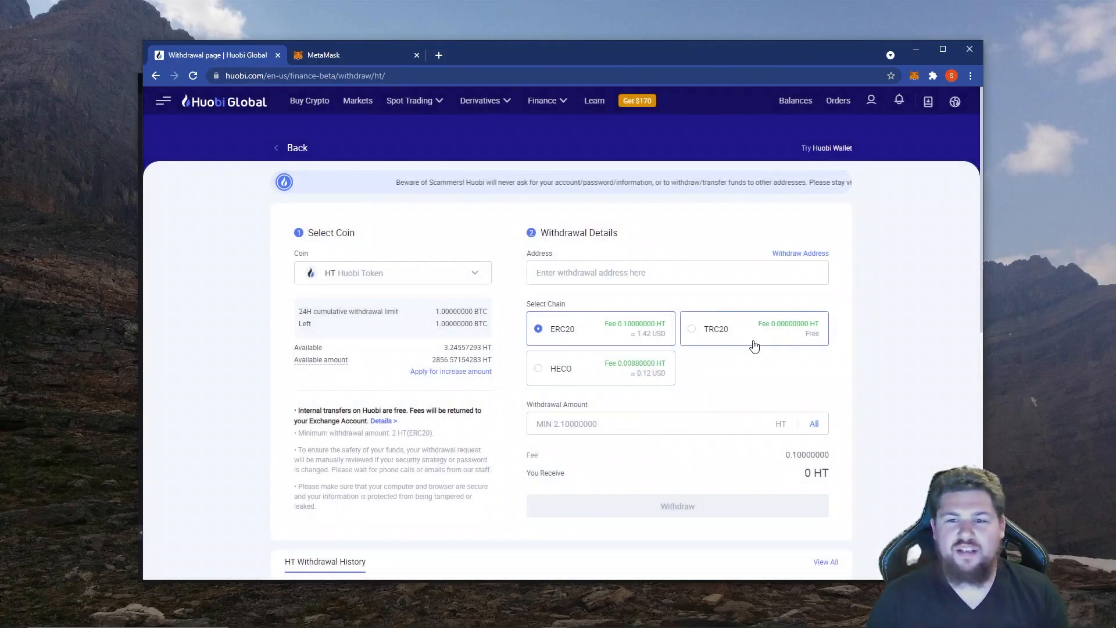
Select HECO as the withdrawal chain and confirm its note with no more prompts.
left_click(553, 378)
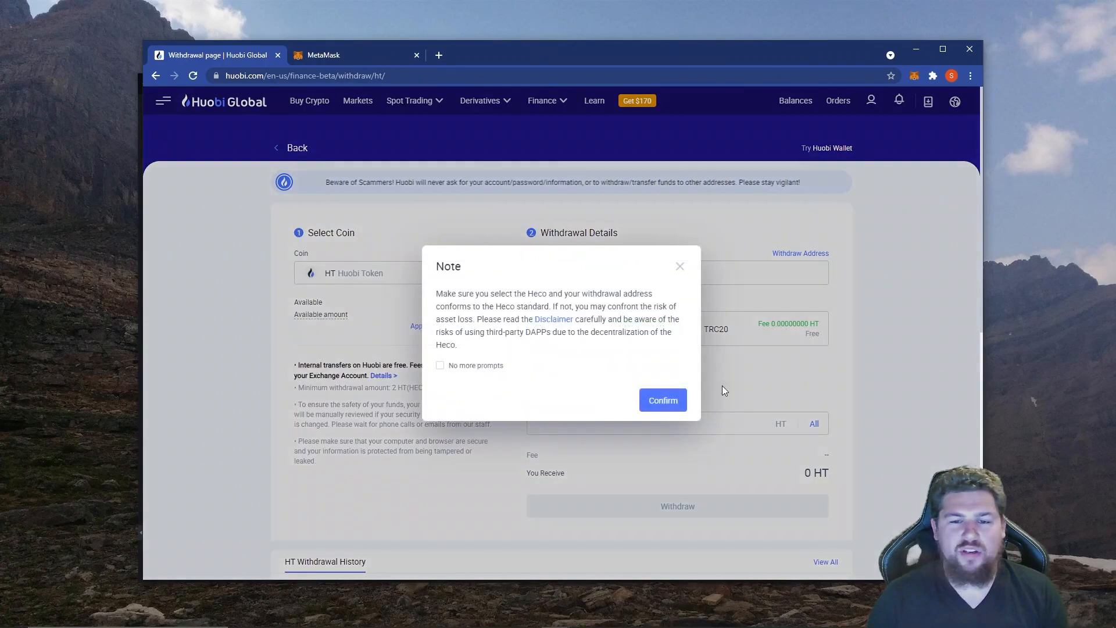
left_click(474, 371)
left_click(660, 401)
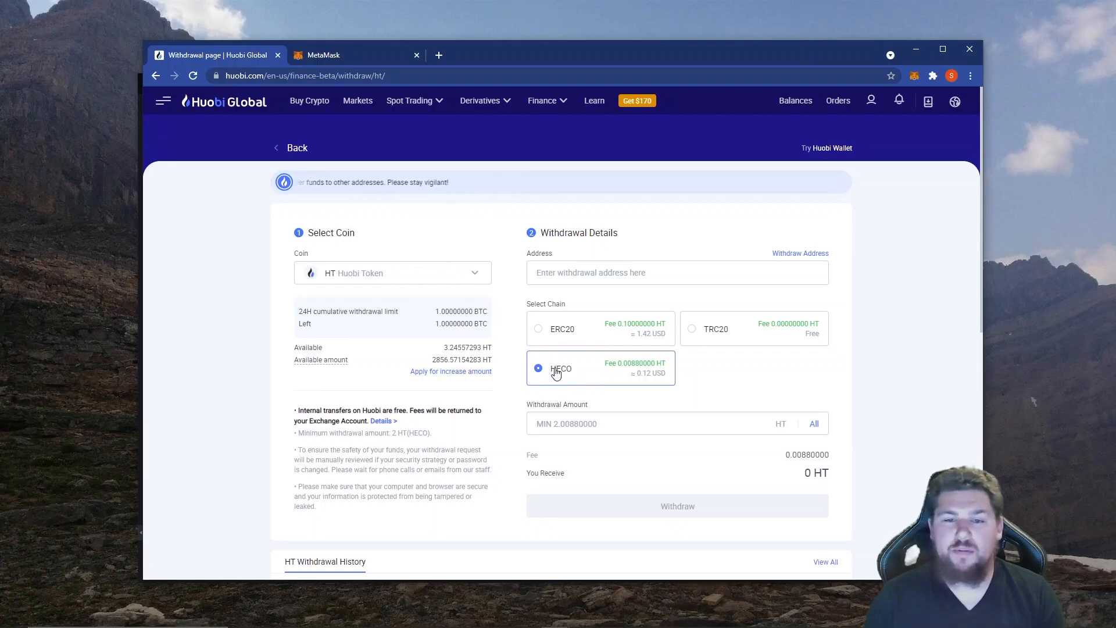
Copy the Tutorial account's wallet address from MetaMask and paste it as the HT withdrawal address.
left_click(912, 77)
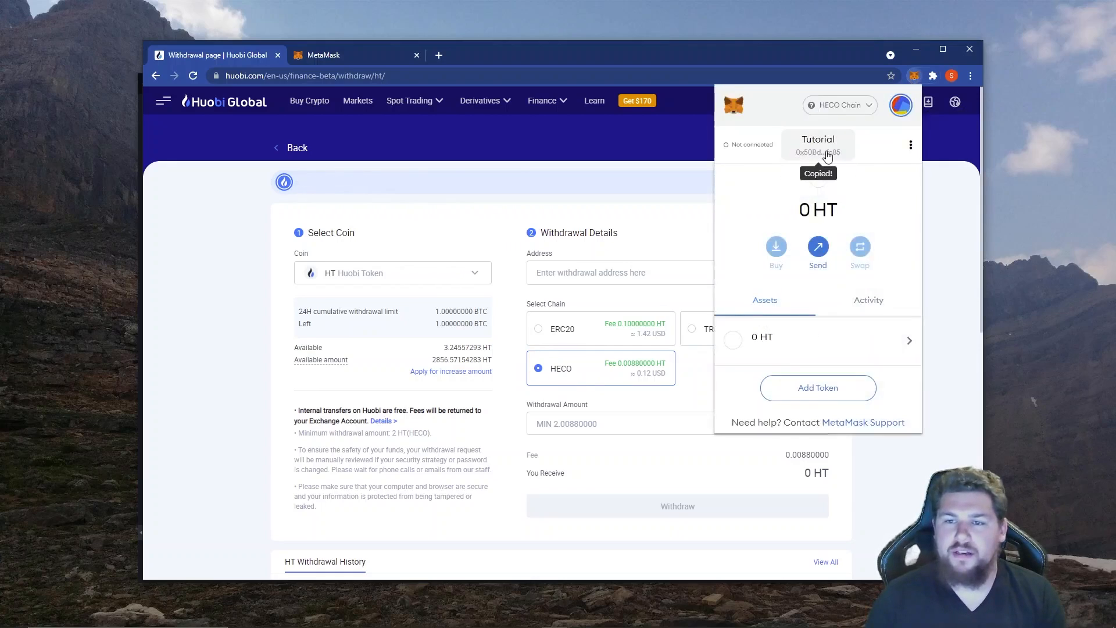
left_click(952, 326)
right_click(603, 274)
left_click(629, 372)
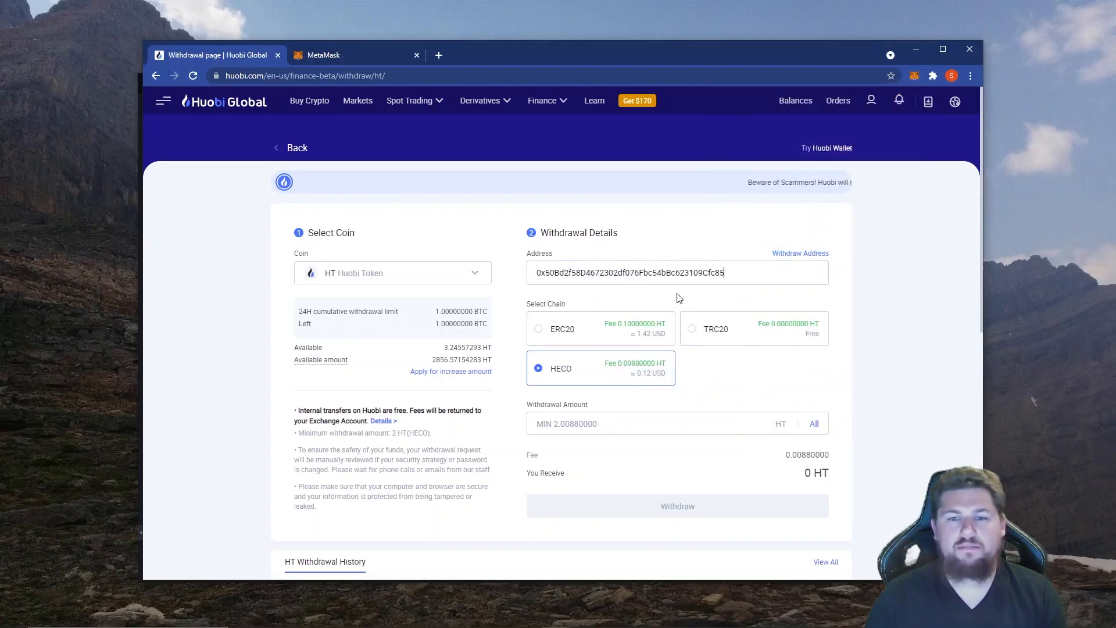
Request withdrawal of the entire 3.24557293 HT, accept the risk statement, confirm the details and go to the email verification code field.
left_click(814, 427)
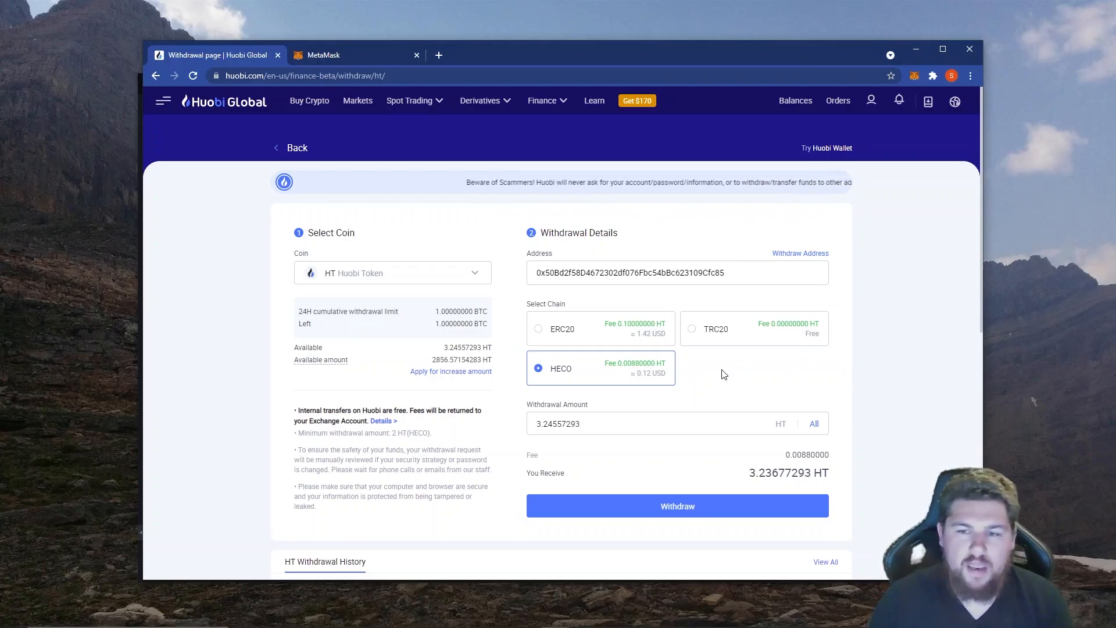
left_click(680, 514)
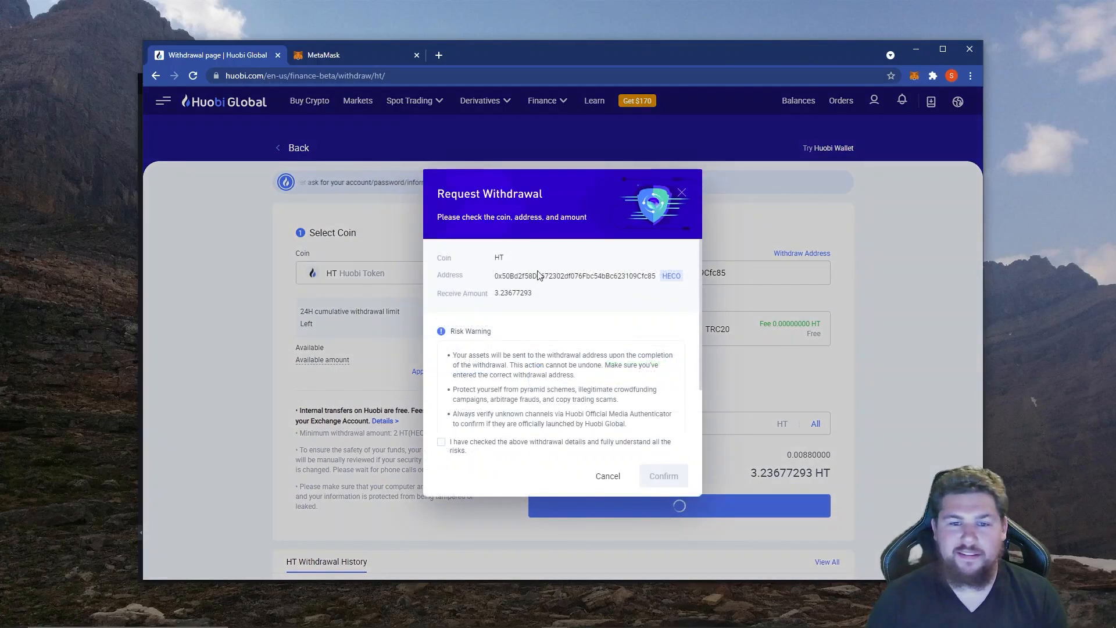
left_click(500, 446)
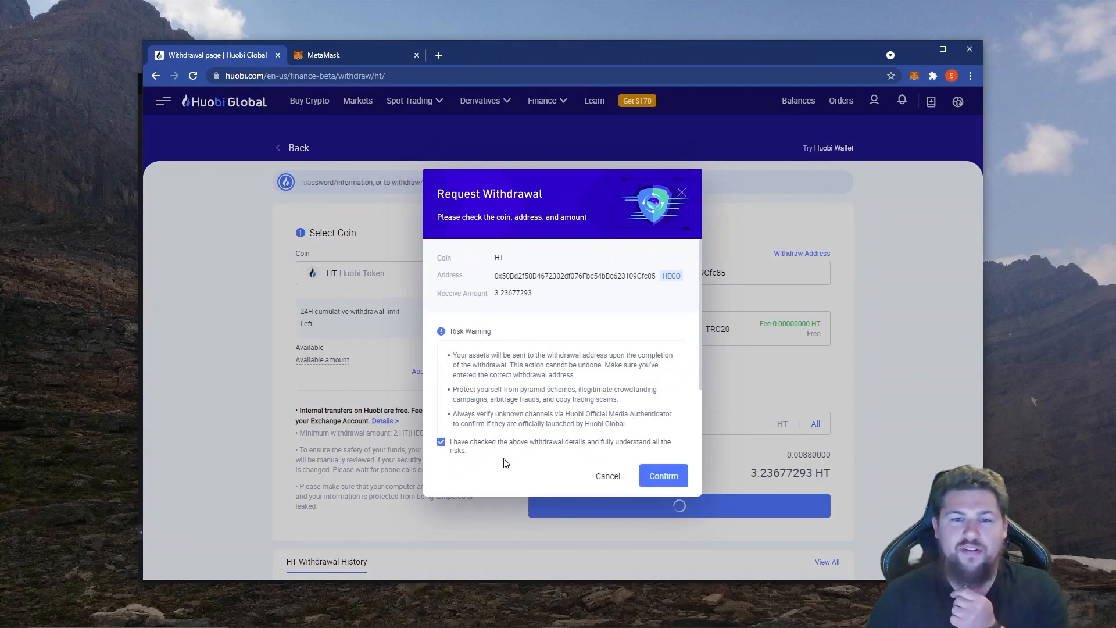
left_click(664, 482)
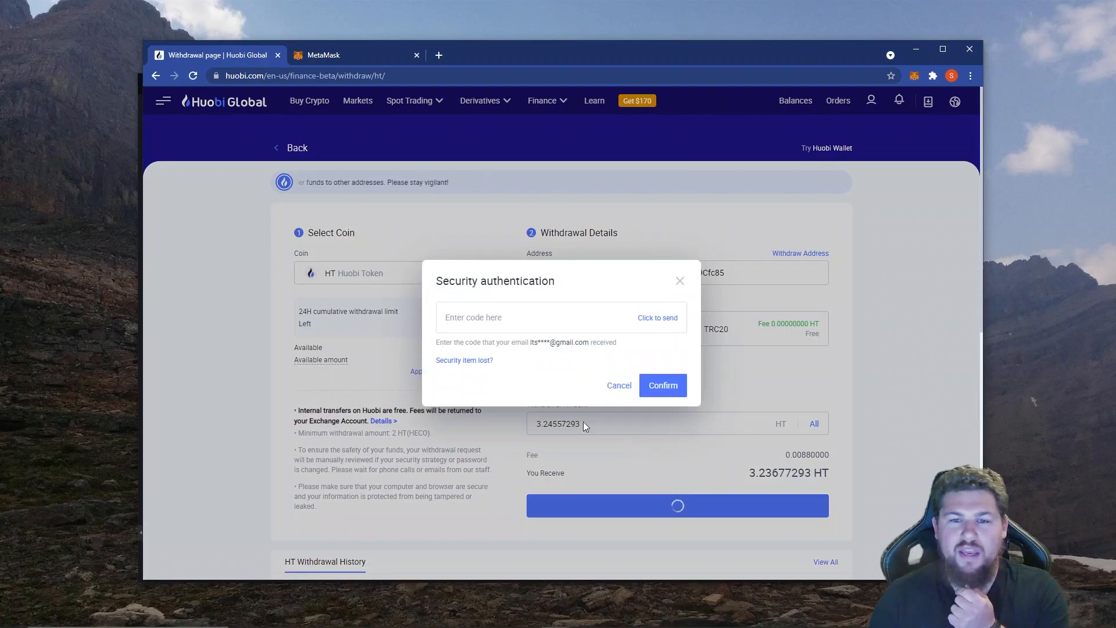
left_click(474, 327)
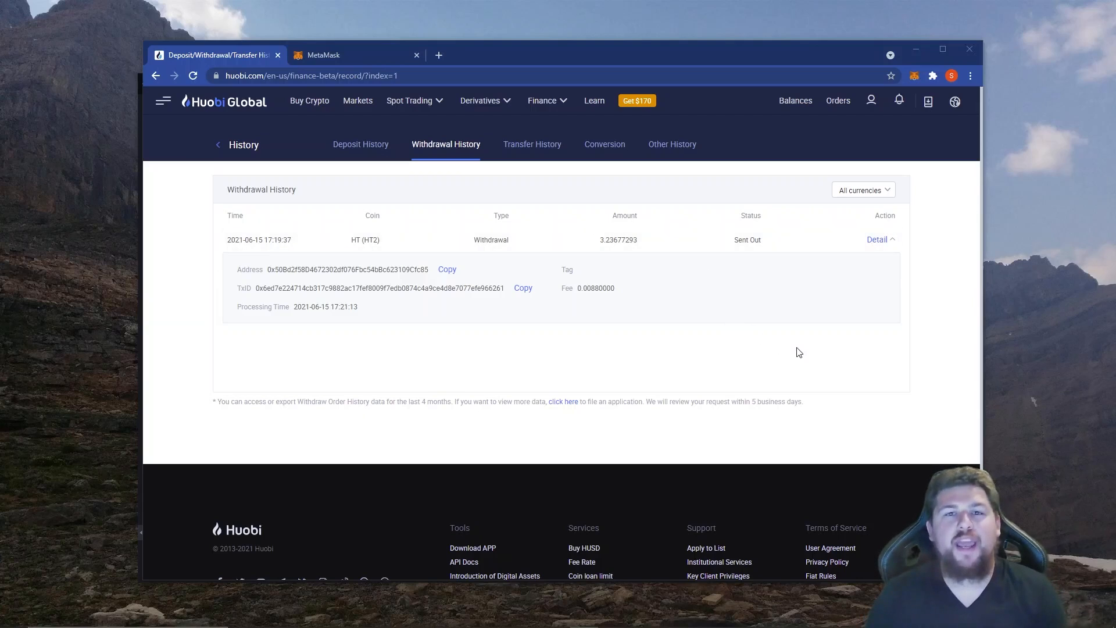
Check the HT balance of the Tutorial account in MetaMask on HECO Chain.
mouse_move(905, 103)
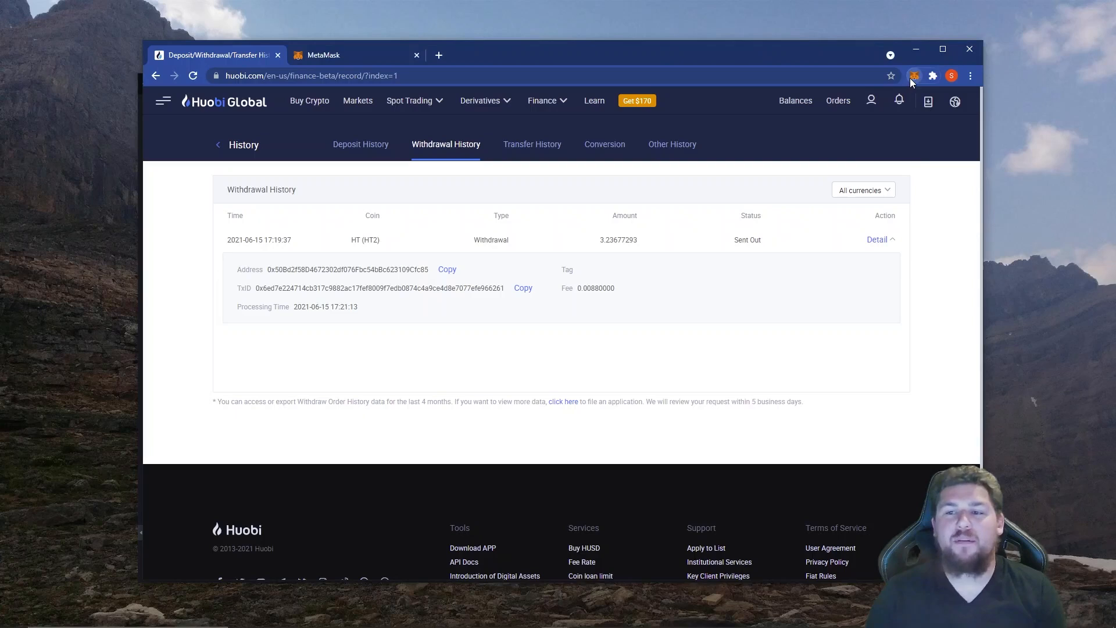
left_click(912, 77)
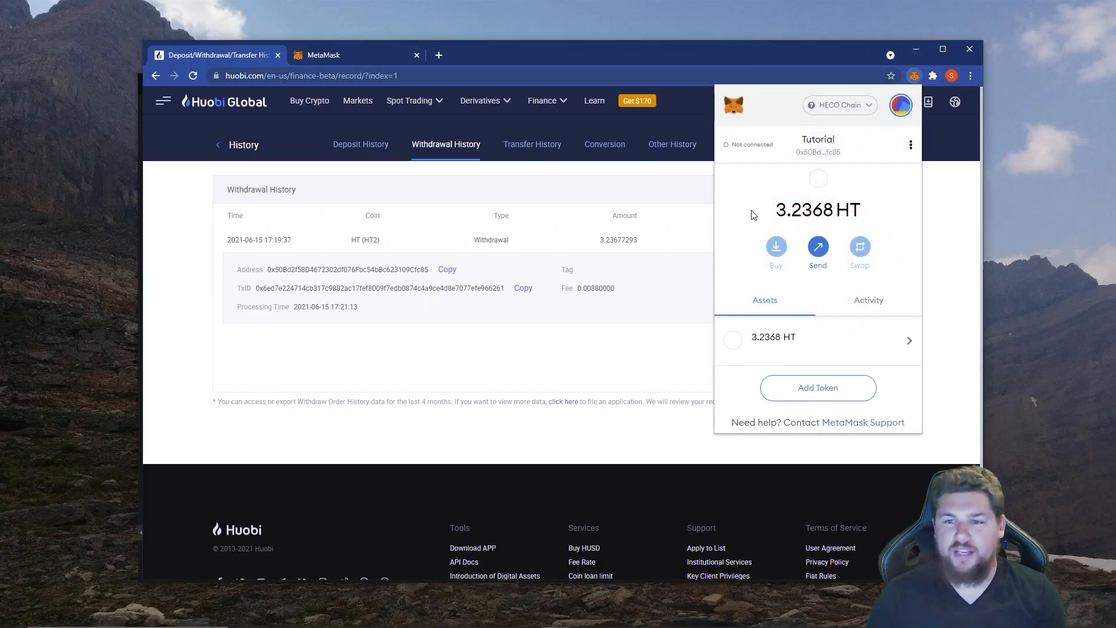
left_click(648, 380)
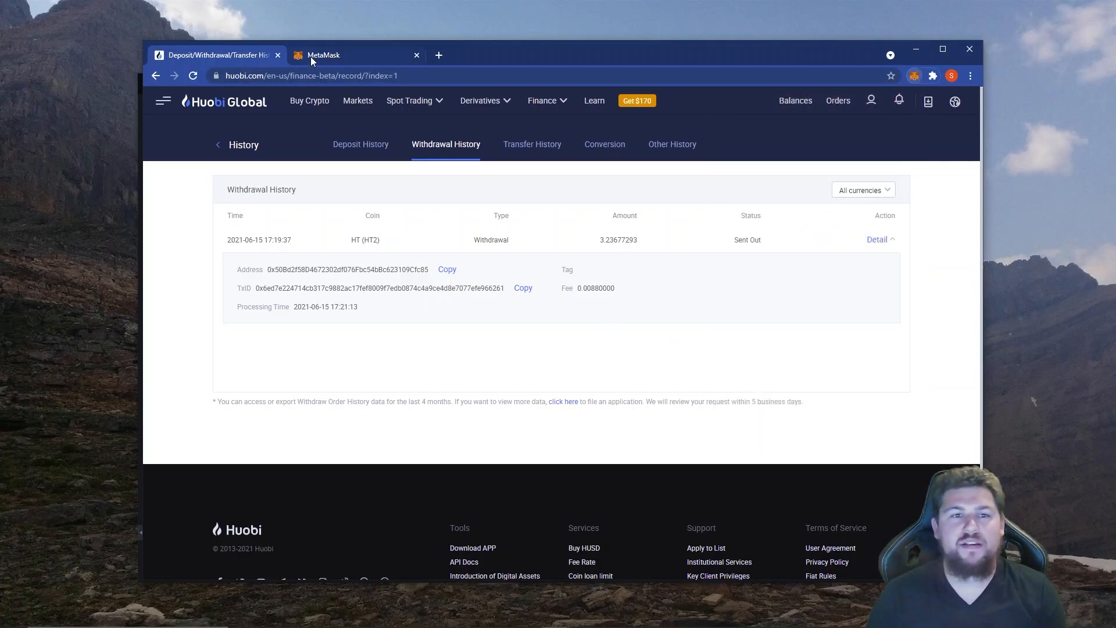
Open app.elk.finance in a new browser tab.
left_click(439, 55)
left_click(433, 74)
type("app")
key("Return")
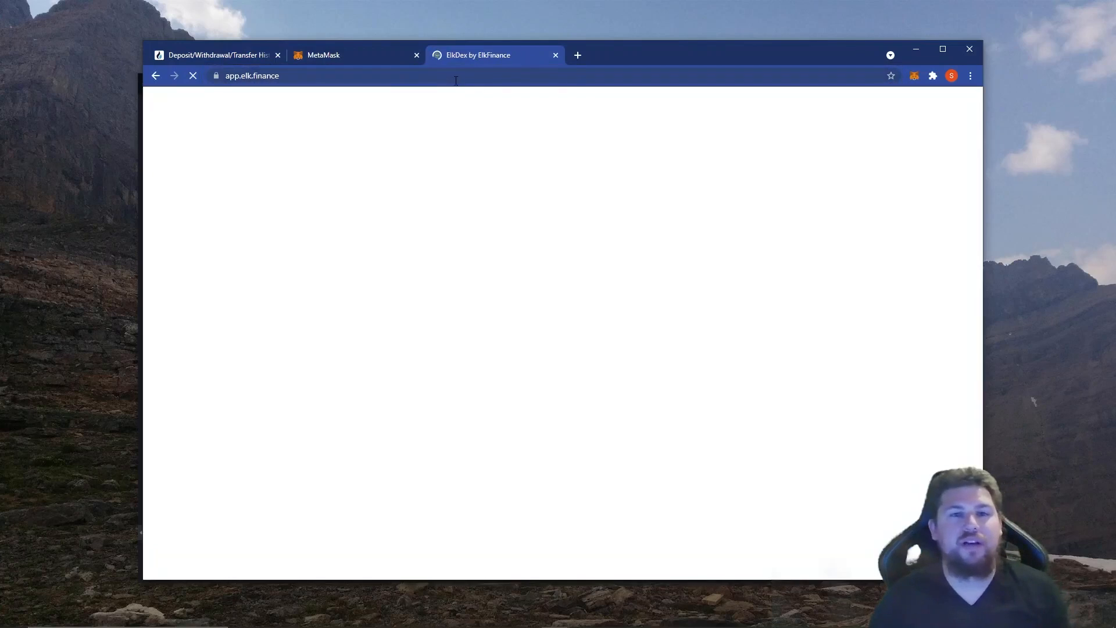